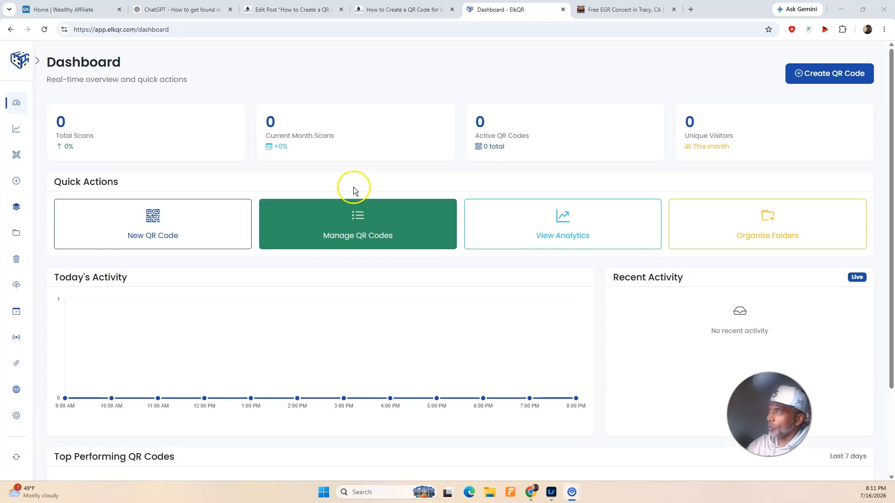
Step: Look through the EGR concert event page and copy its web address
left_click(589, 16)
scroll(413, 222, "down", 5)
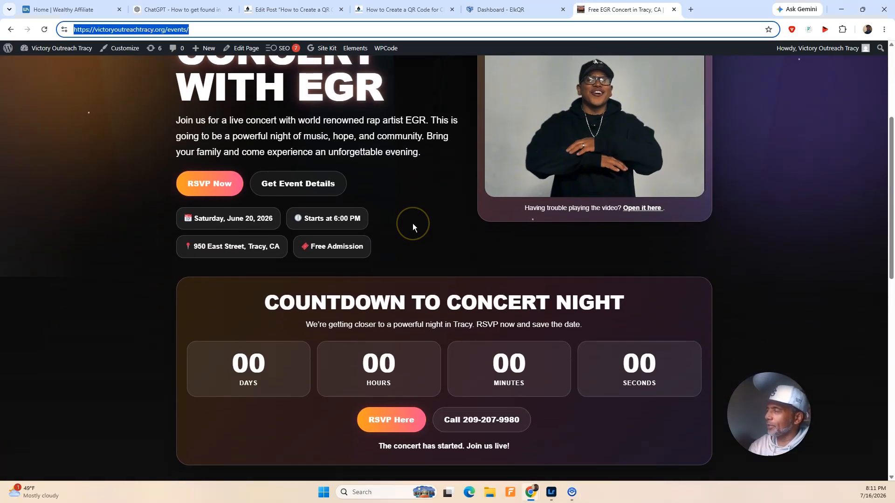
scroll(411, 221, "down", 5)
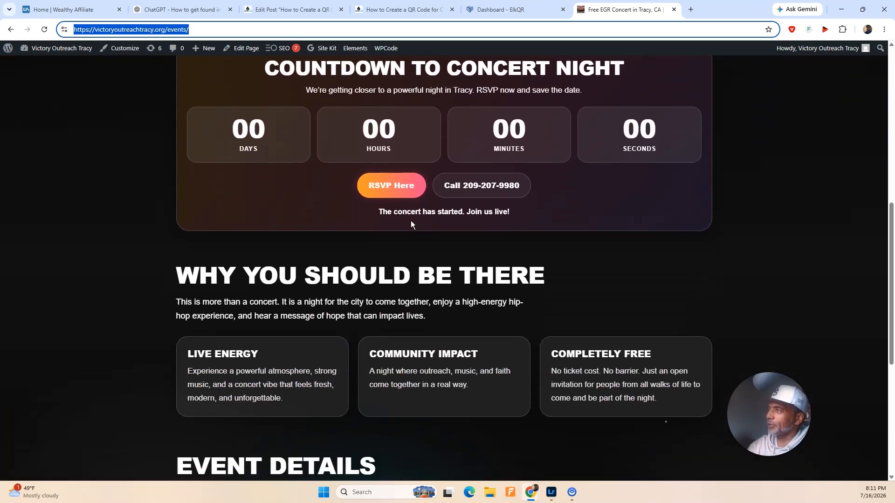
scroll(410, 222, "down", 6)
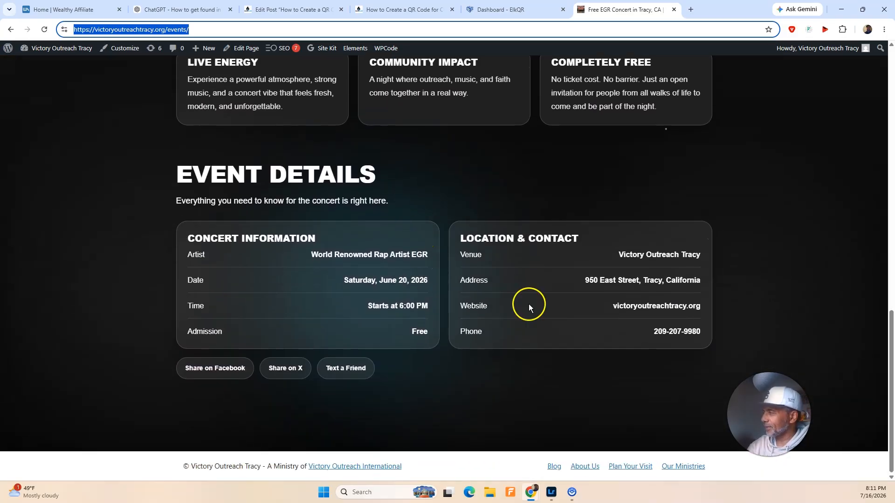
scroll(524, 294, "up", 15)
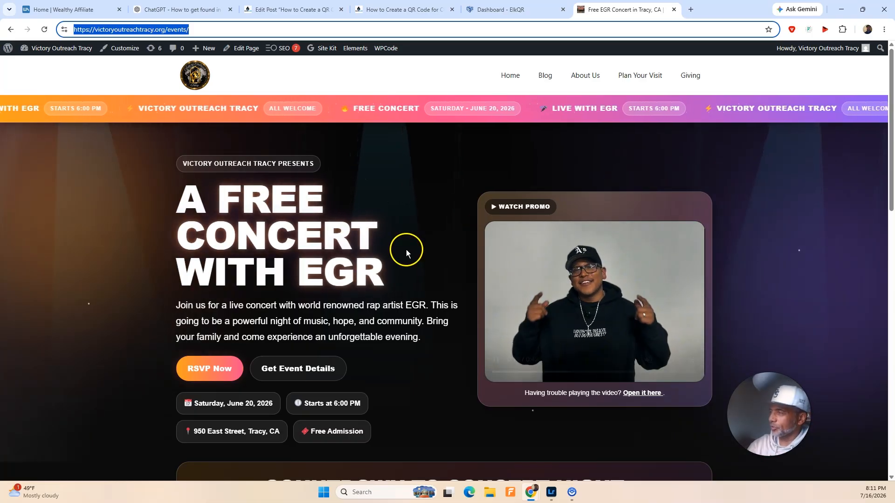
right_click(162, 30)
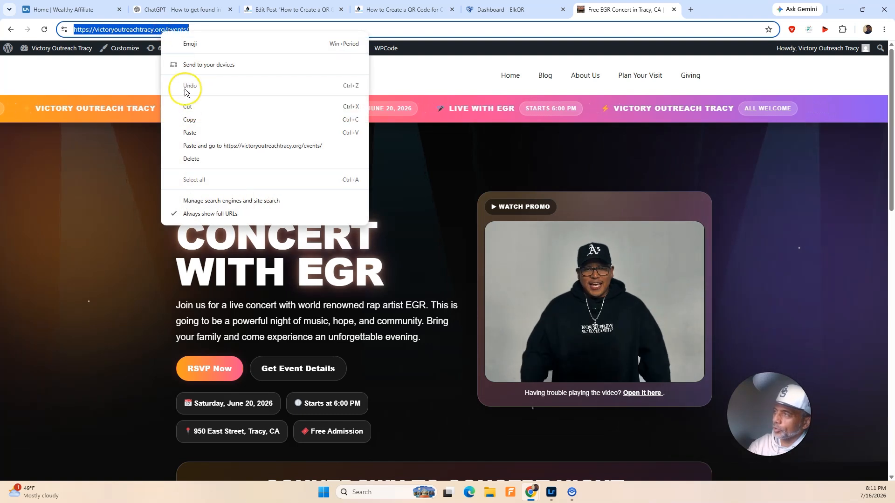
left_click(187, 120)
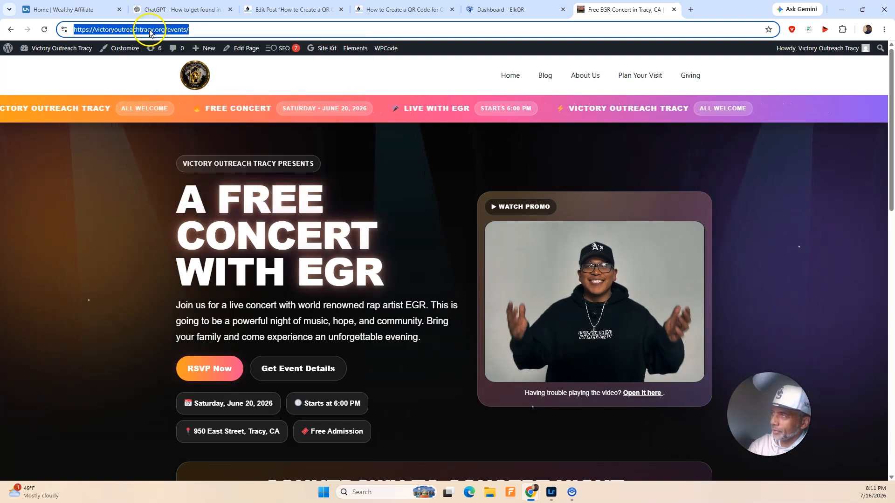
Step: Start a new dynamic QR code in ElkQR with the Website URL type and continue to its information
left_click(520, 8)
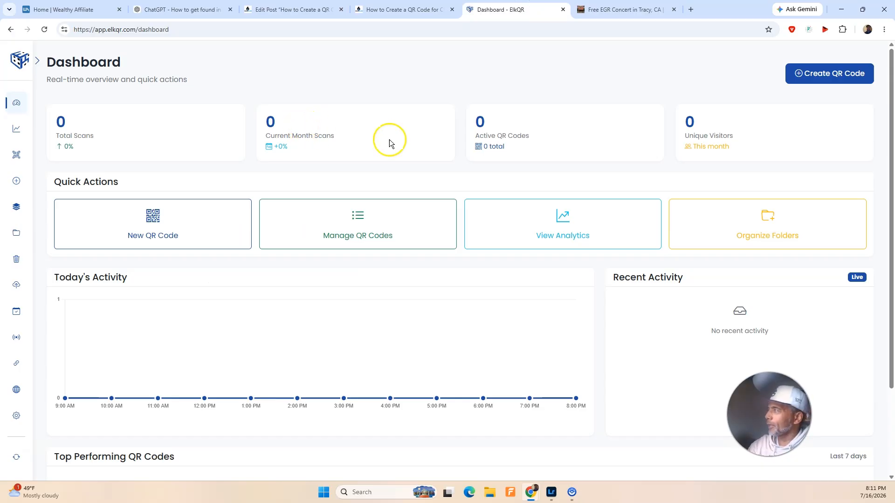
left_click(813, 82)
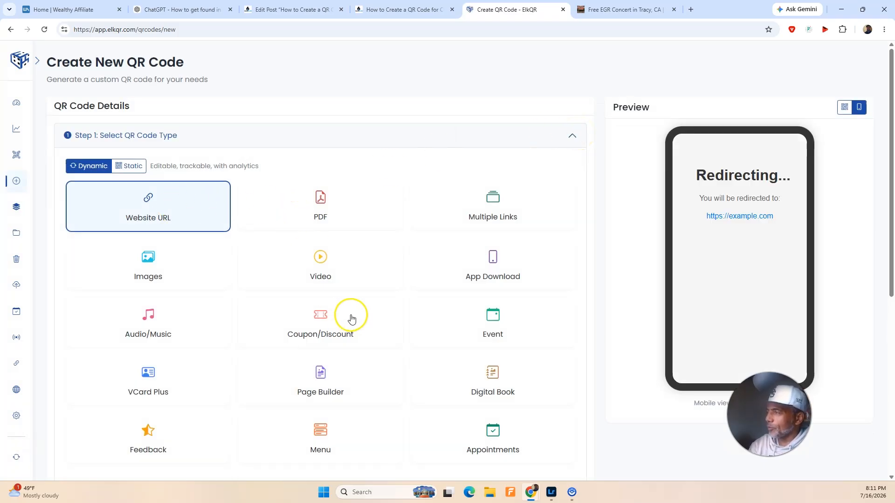
scroll(351, 319, "down", 2)
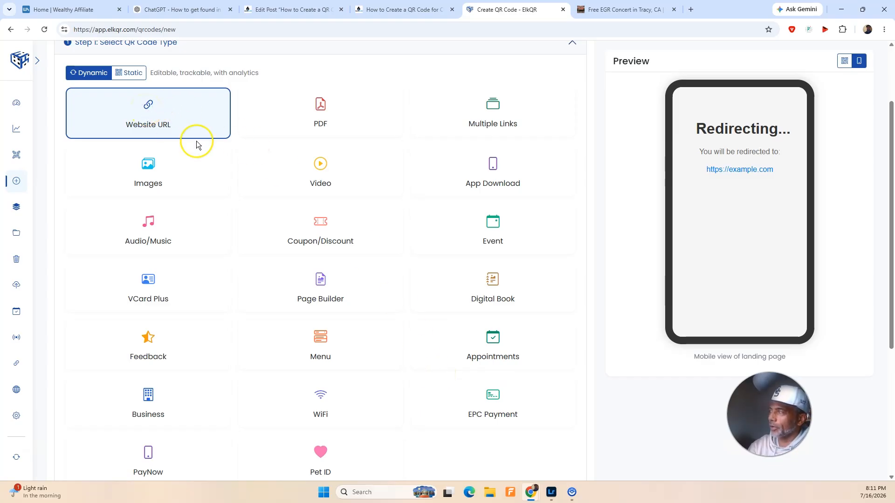
scroll(291, 197, "up", 2)
scroll(171, 203, "down", 2)
scroll(172, 205, "down", 5)
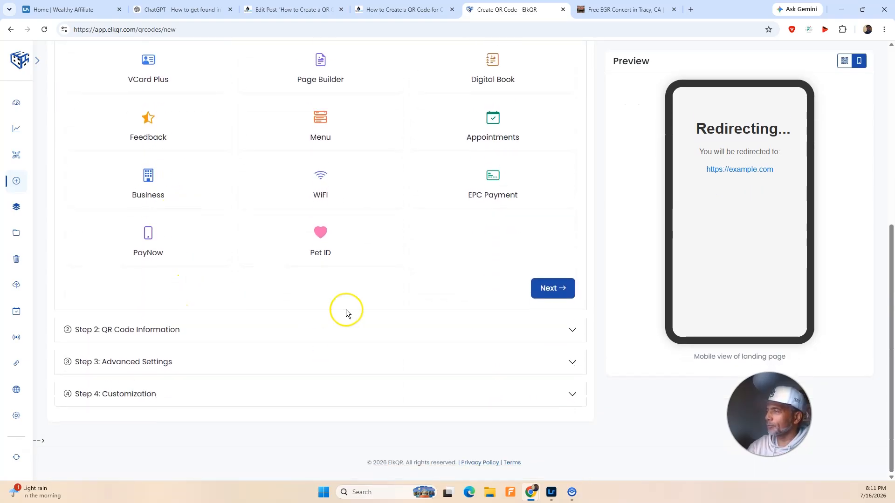
left_click(554, 291)
scroll(169, 148, "up", 2)
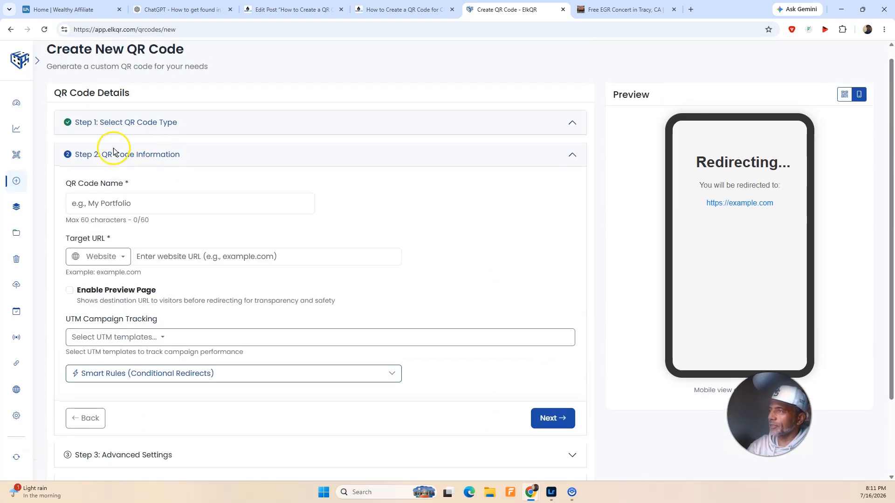
Step: Name the QR code "EGR Concert", set its target URL to victoryoutreachtracy.org/events/, and continue to the advanced settings
left_click(111, 221)
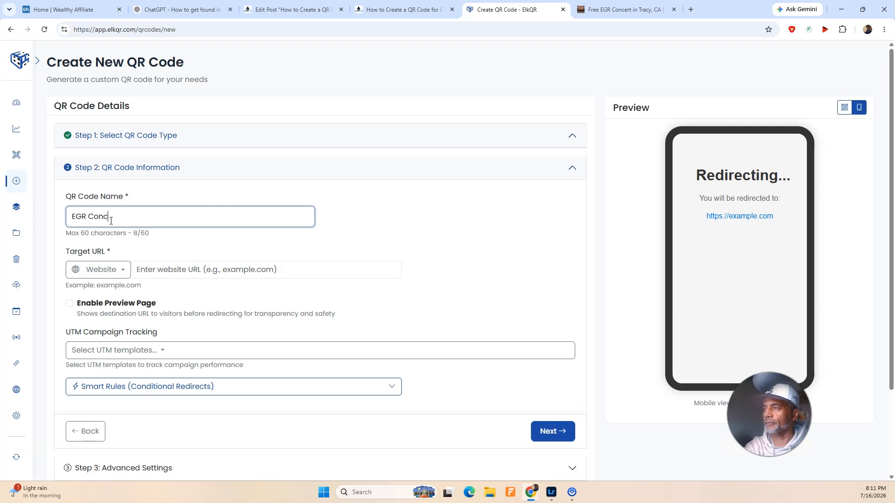
left_click(177, 269)
left_click(526, 14)
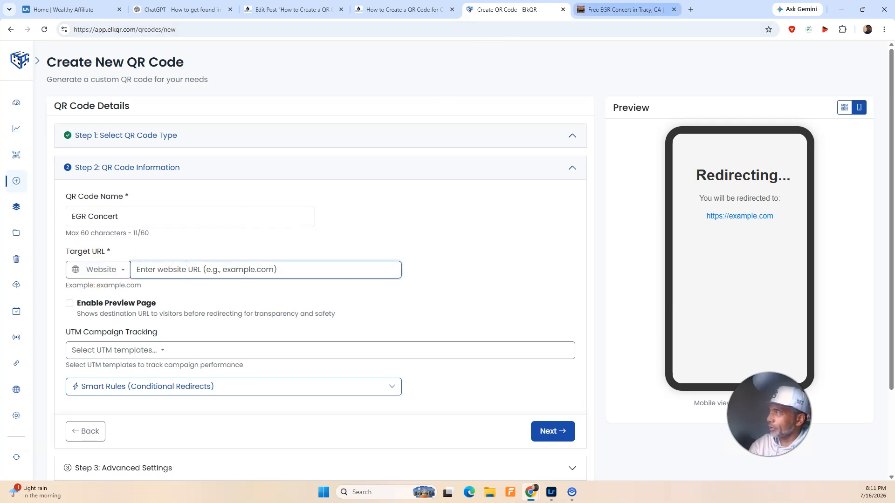
left_click(624, 10)
left_click(176, 31)
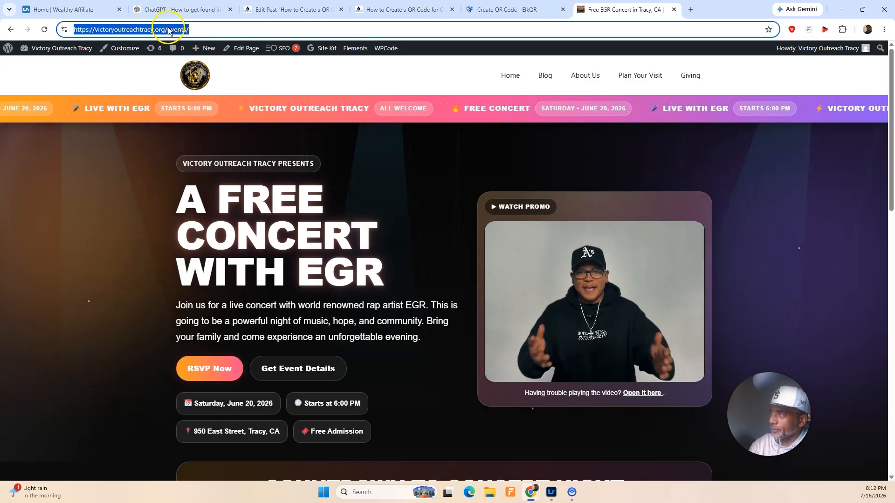
left_click(513, 9)
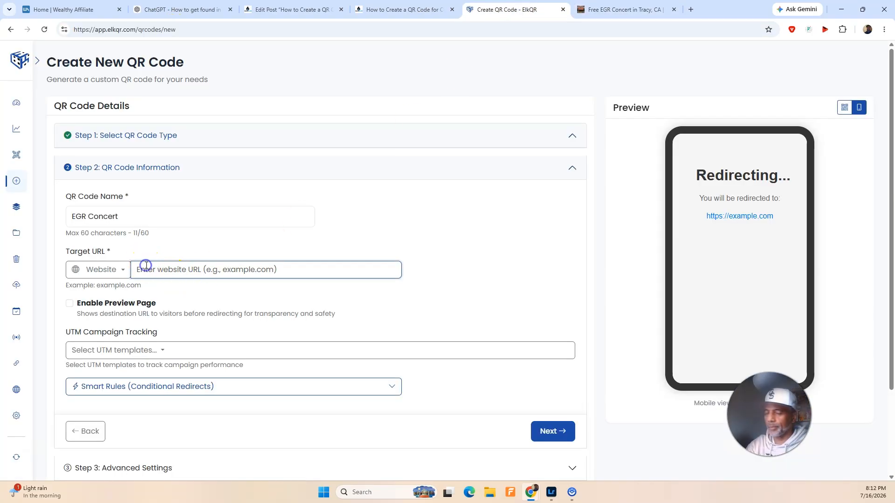
key("ctrl+v")
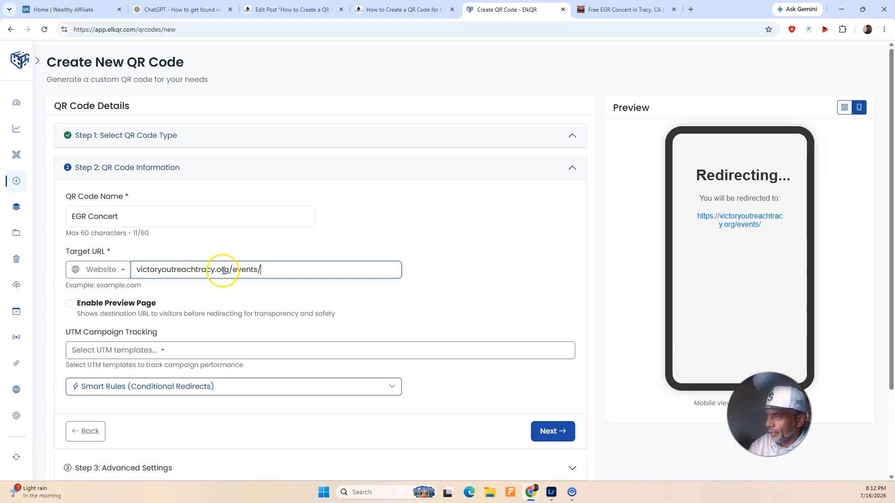
scroll(186, 335, "down", 3)
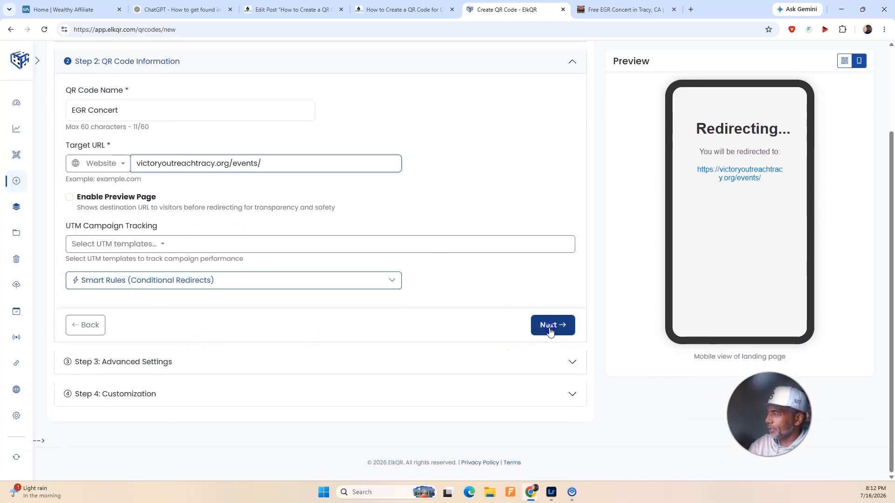
left_click(550, 329)
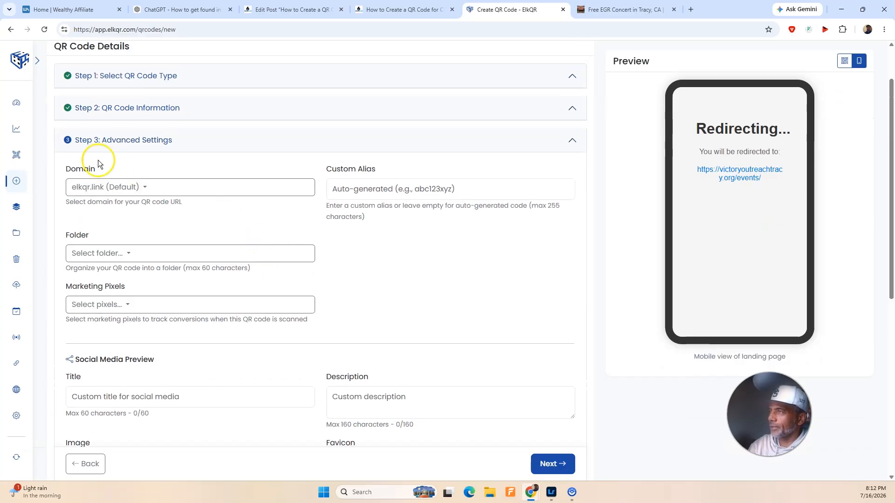
Step: Choose the elkqr.link (System) domain and set the custom alias to "concert"
left_click(108, 189)
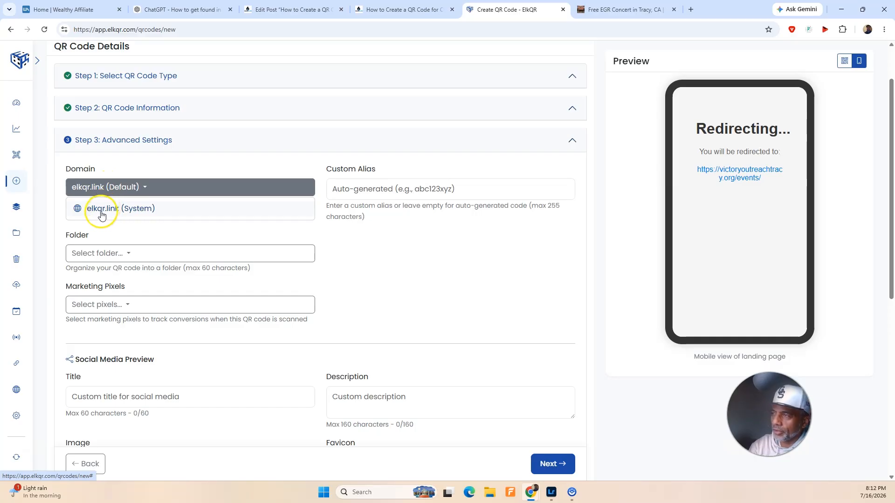
left_click(101, 214)
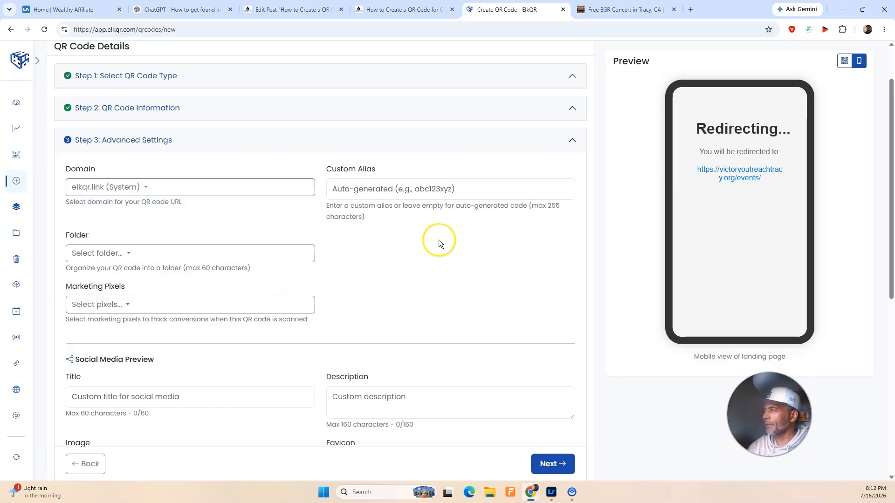
left_click(361, 190)
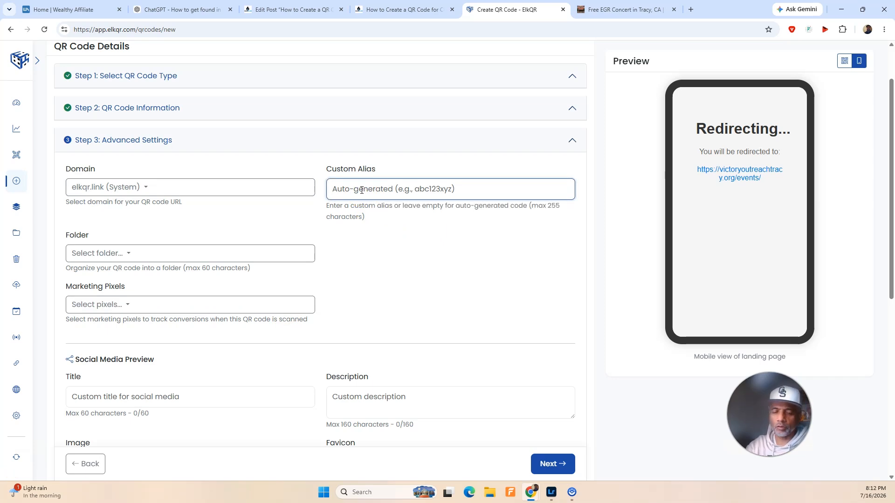
type("concert")
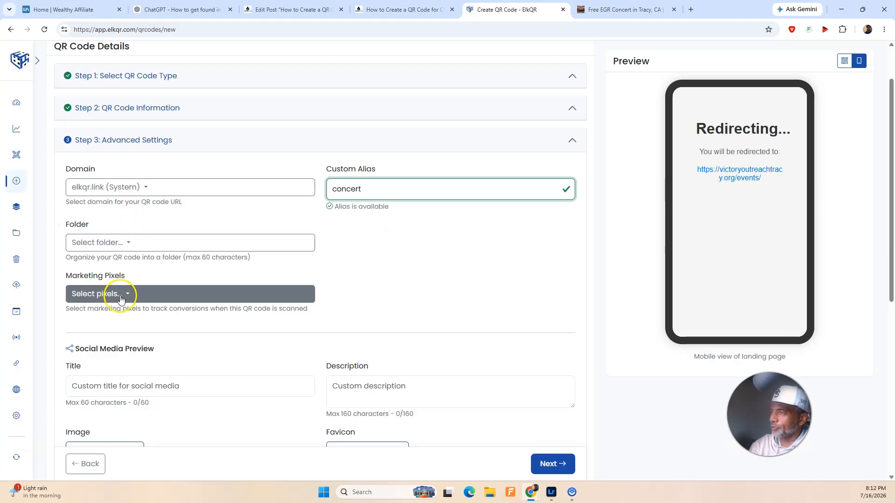
Step: Review the remaining advanced settings from marketing pixels to password protection and continue to customization
scroll(135, 242, "down", 3)
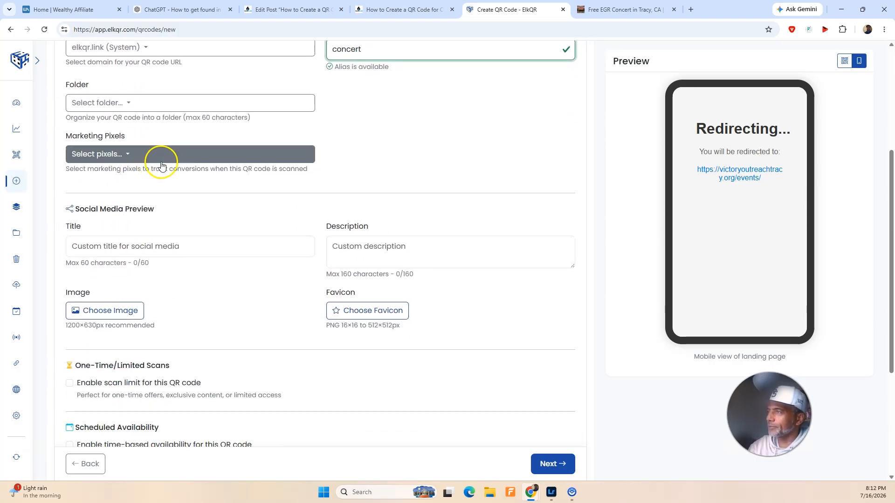
scroll(182, 167, "down", 2)
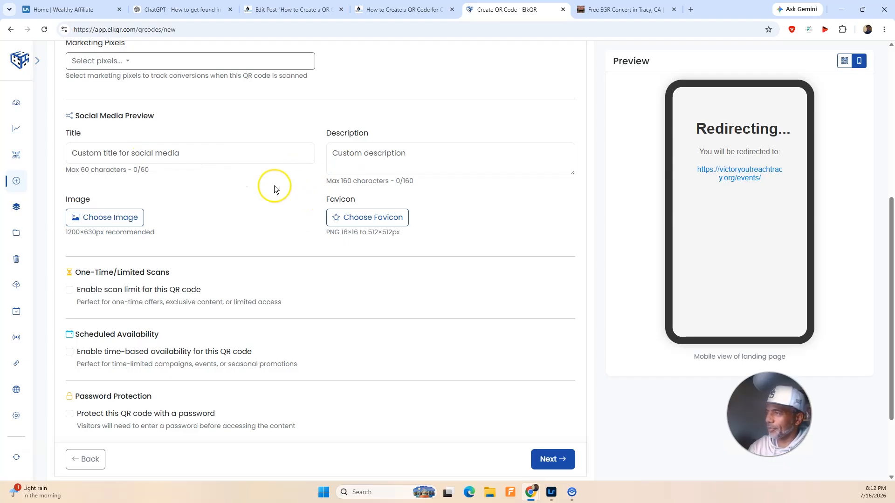
scroll(272, 184, "down", 2)
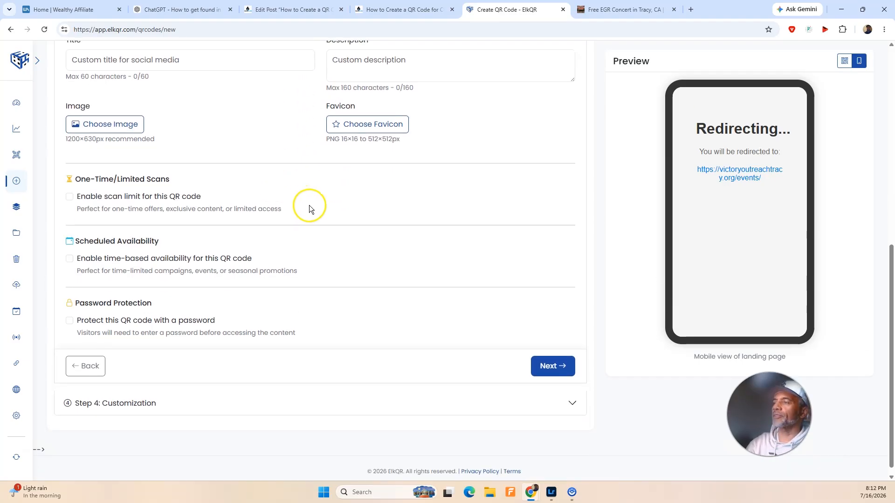
scroll(311, 218, "down", 1)
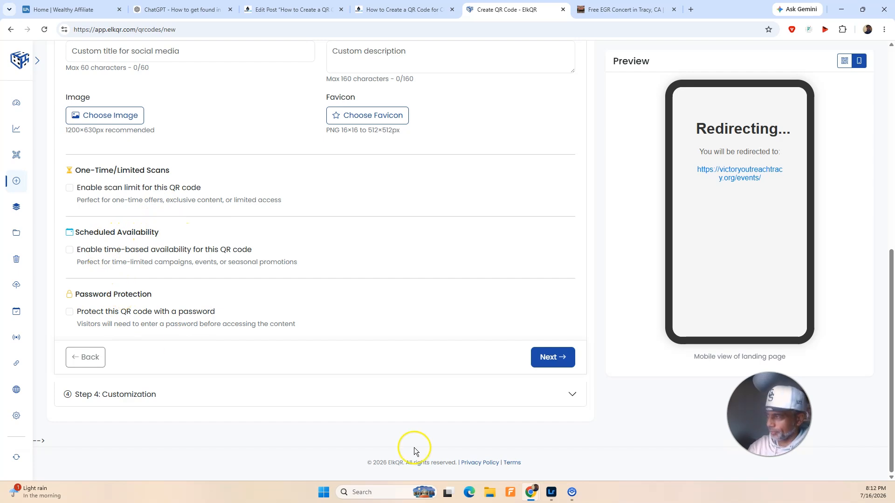
left_click(543, 365)
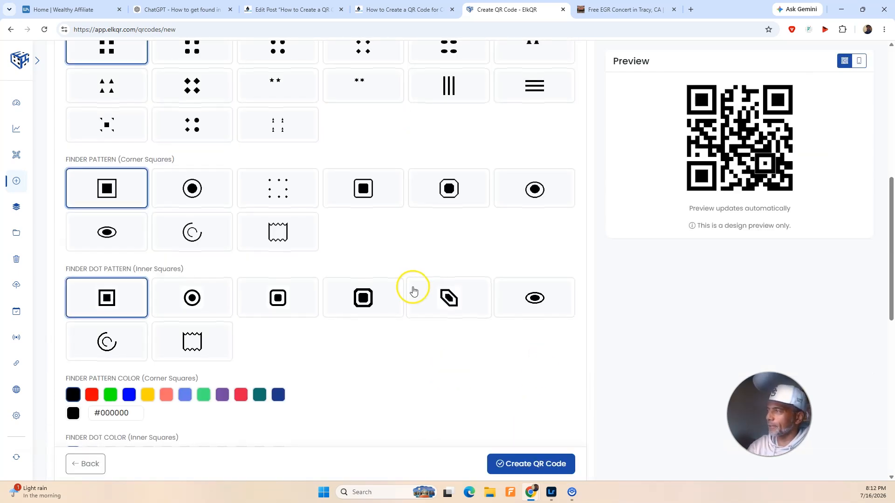
Step: Try the Circle and Star QR code shapes and go back to Square
scroll(411, 286, "up", 8)
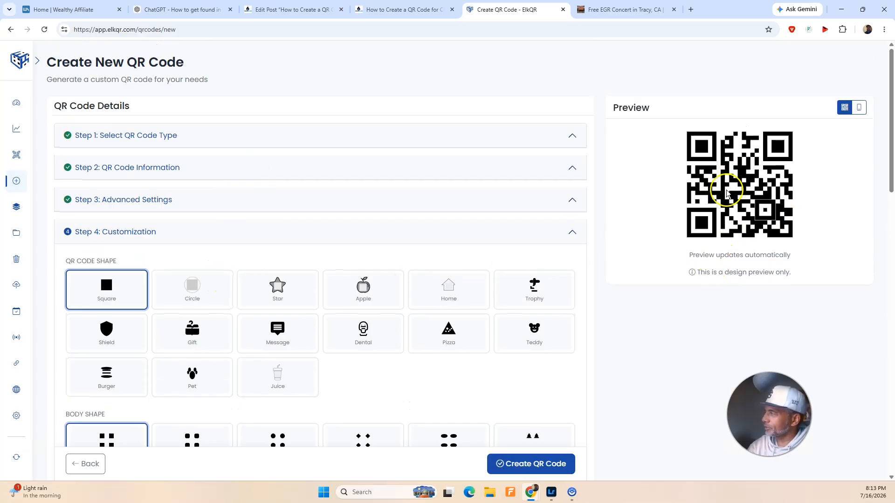
left_click(222, 292)
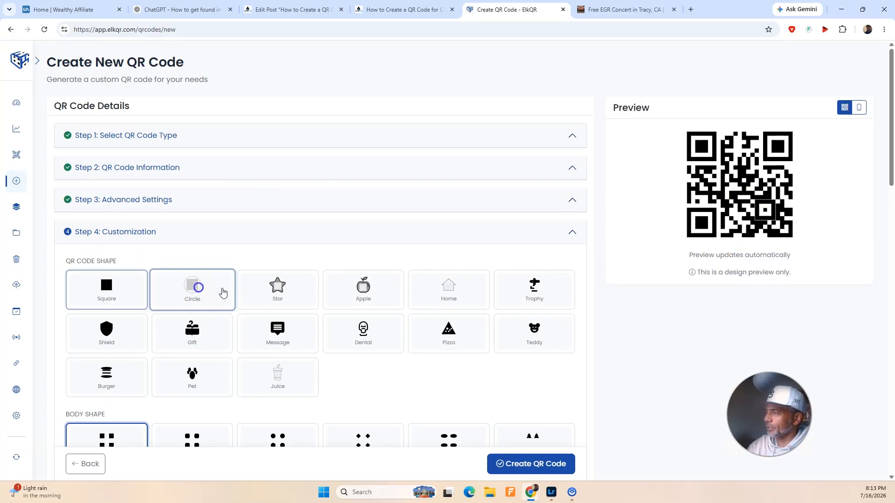
left_click(275, 293)
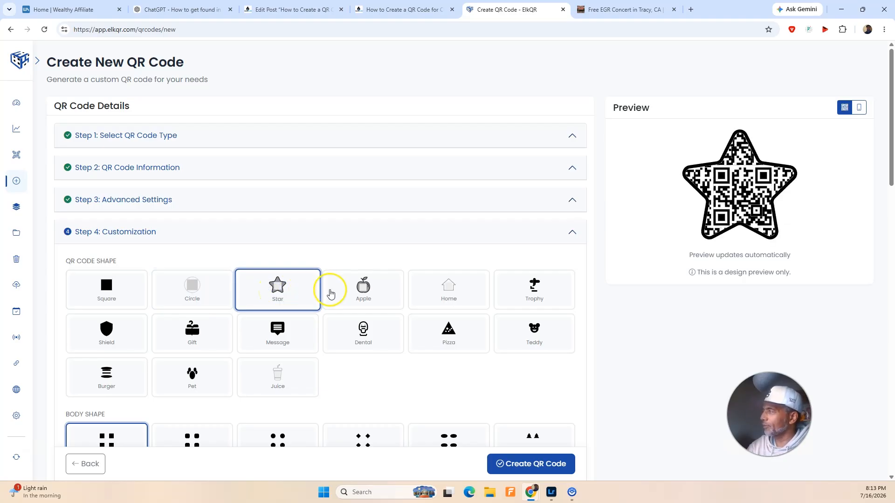
left_click(109, 292)
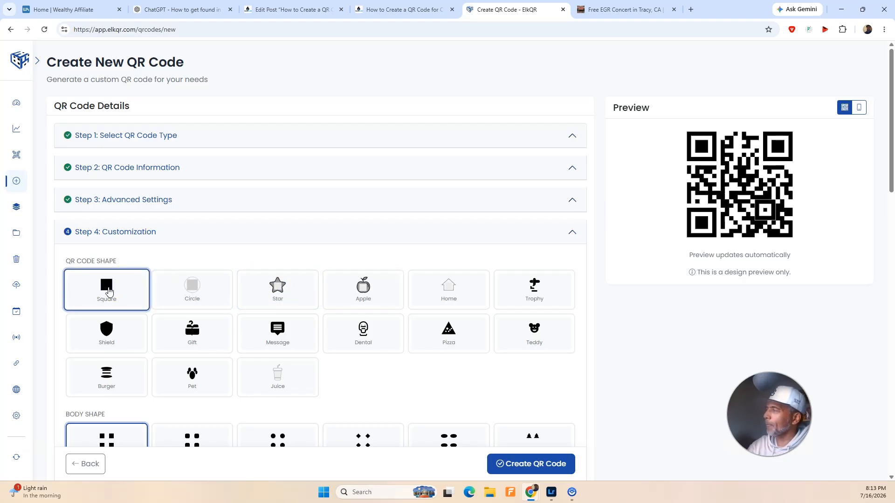
Step: Try the rounded-square, circle and small-diamond body shapes and return to the plain square one
scroll(272, 296, "down", 4)
left_click(195, 261)
left_click(276, 261)
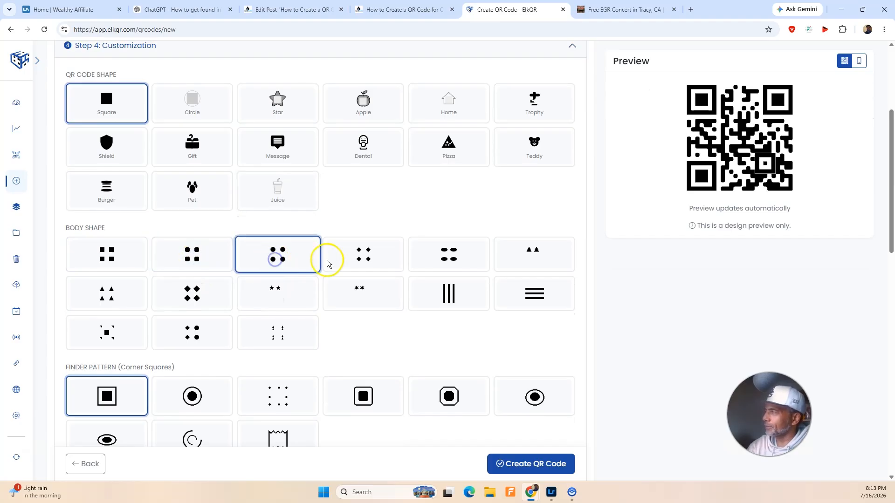
left_click(358, 256)
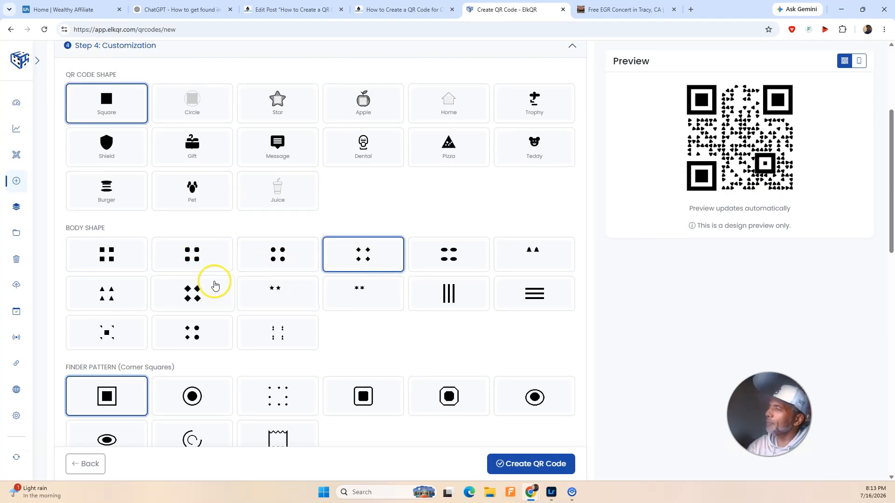
left_click(106, 262)
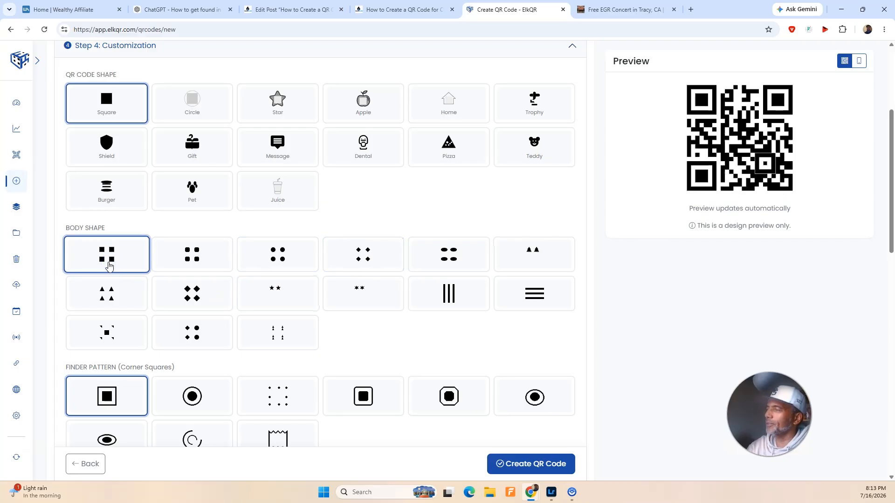
scroll(191, 275, "down", 4)
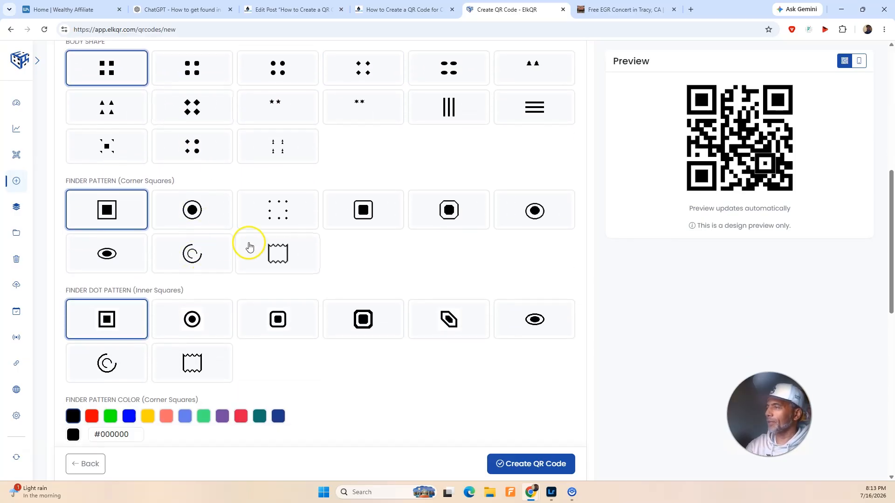
Step: Try blue and green for the finder pattern's corner squares and return their colour to black
scroll(270, 268, "down", 2)
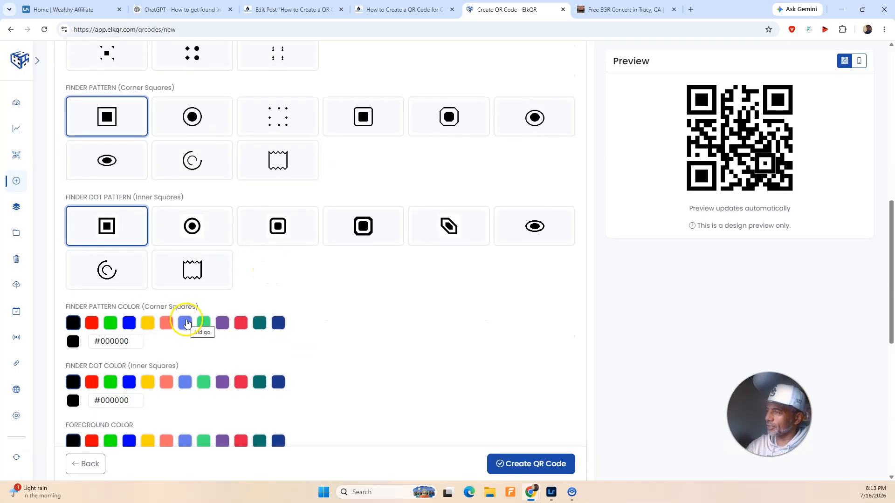
left_click(130, 323)
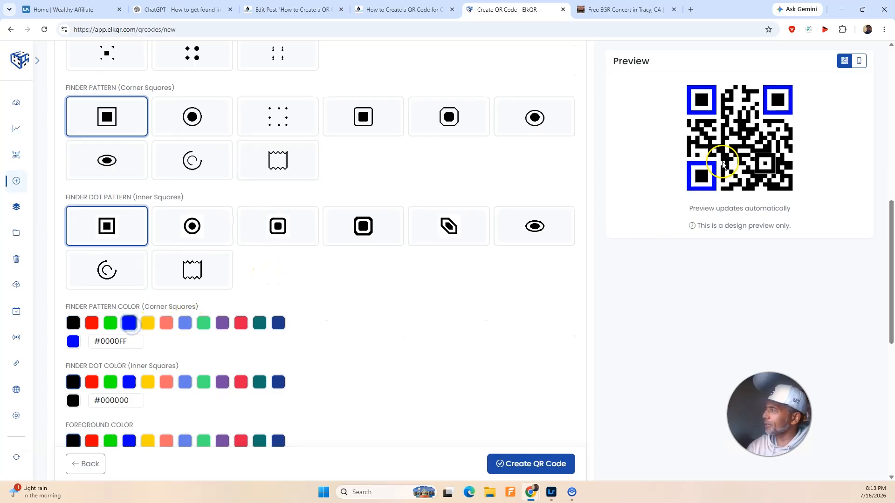
left_click(197, 327)
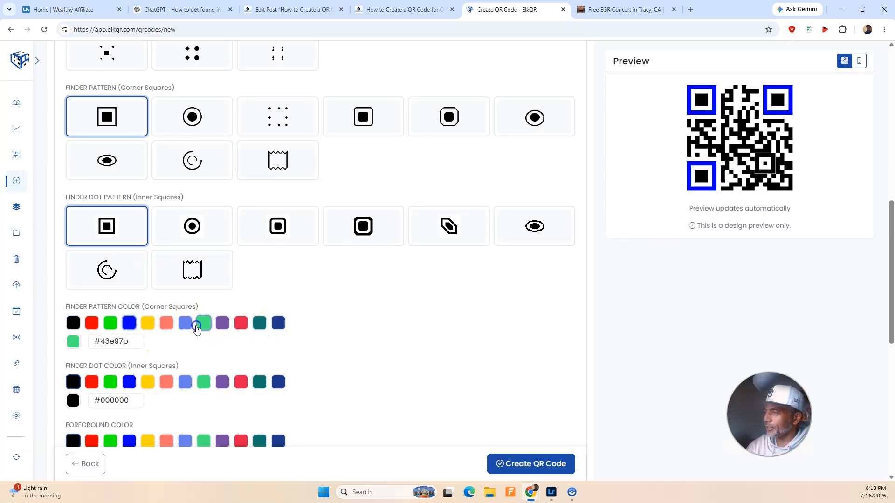
left_click(71, 324)
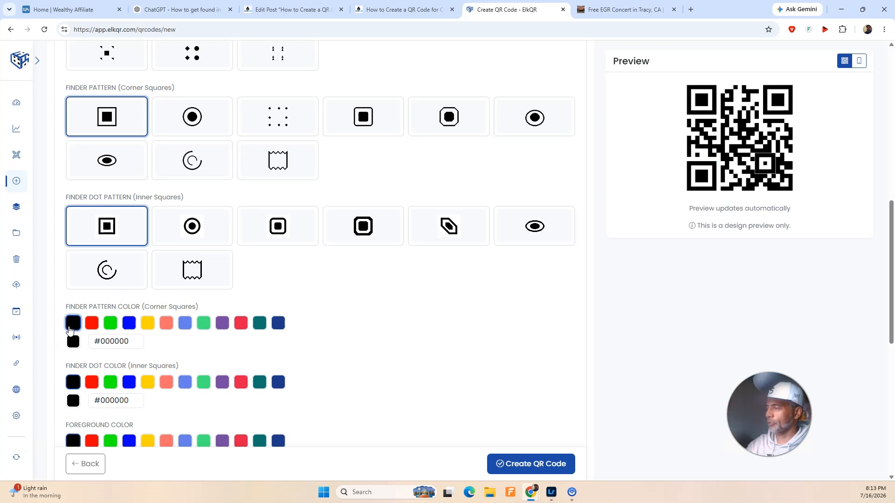
Step: Try the different sticker designs and choose the framed one with the label below the QR code
scroll(136, 328, "down", 6)
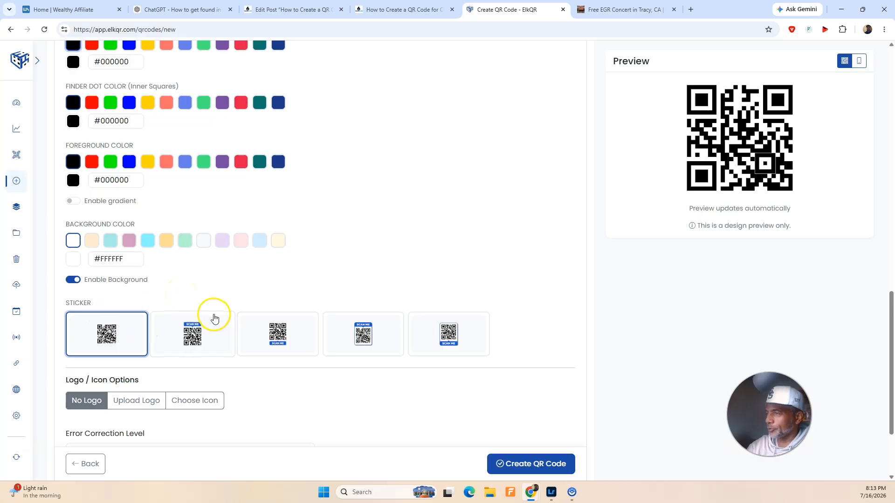
scroll(212, 314, "down", 2)
left_click(193, 260)
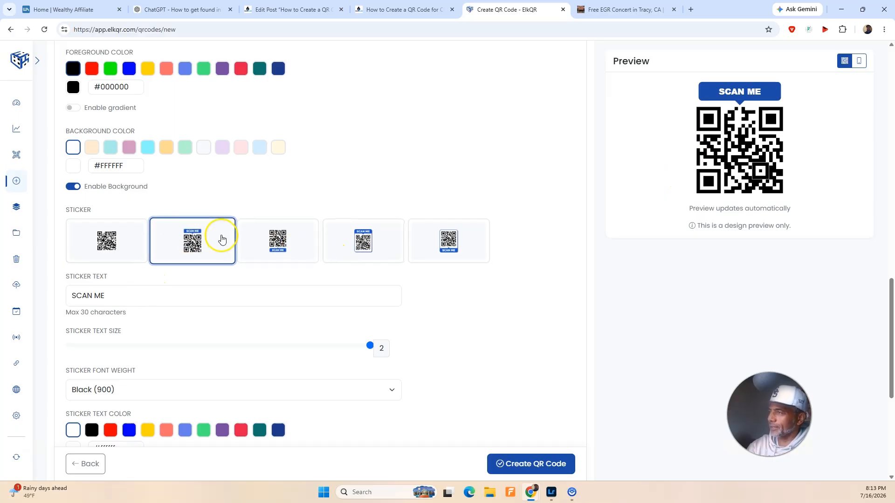
left_click(289, 253)
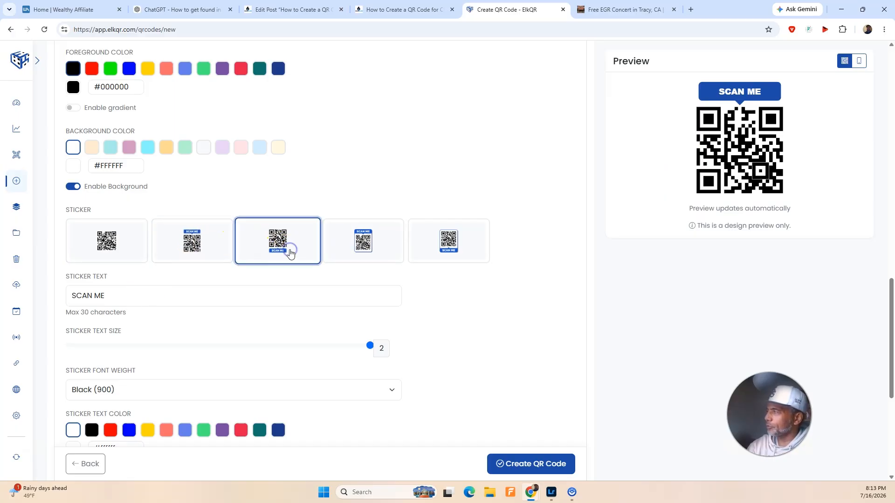
left_click(366, 233)
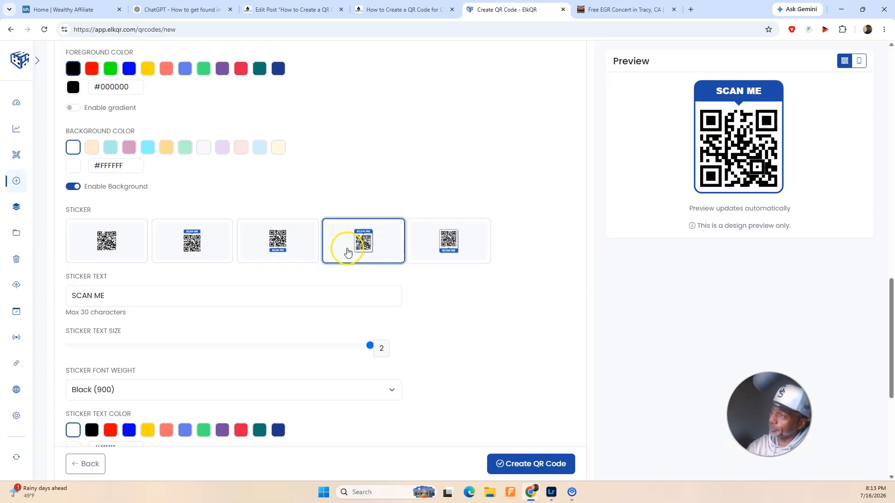
left_click(457, 251)
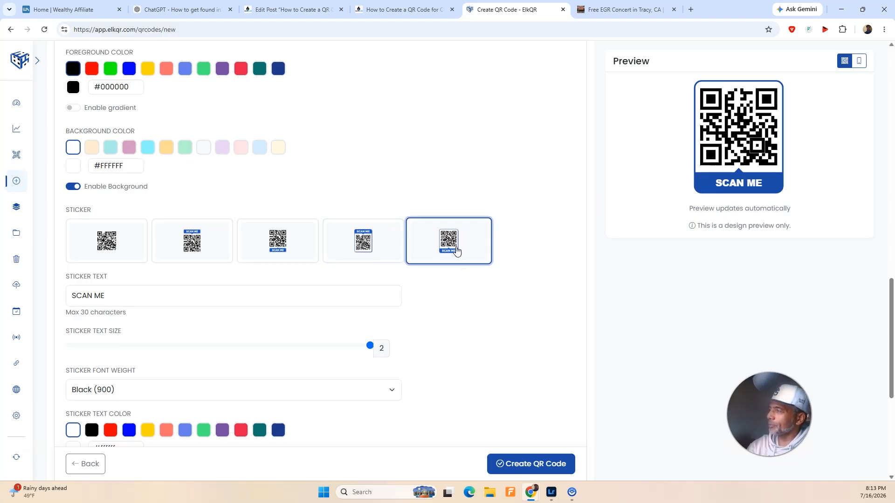
Step: Replace the sticker text with "SCAN HERE"
left_click_drag(144, 294, 66, 294)
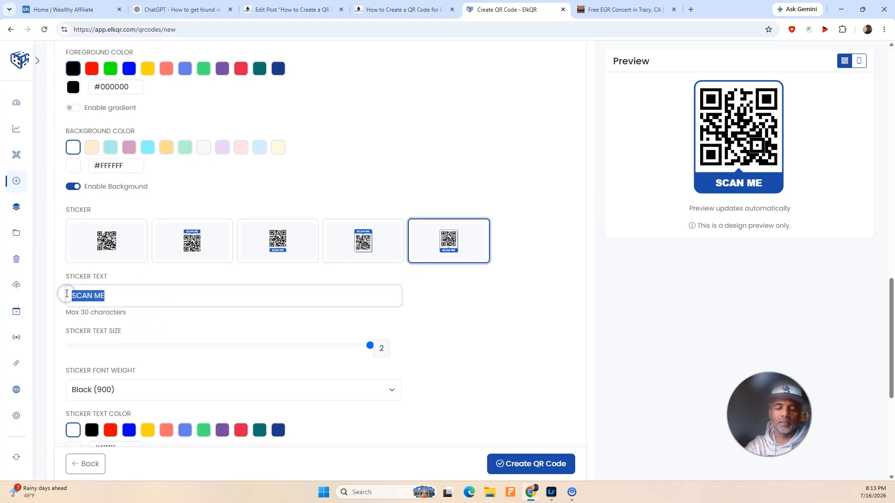
key("BackSpace")
type("Sc")
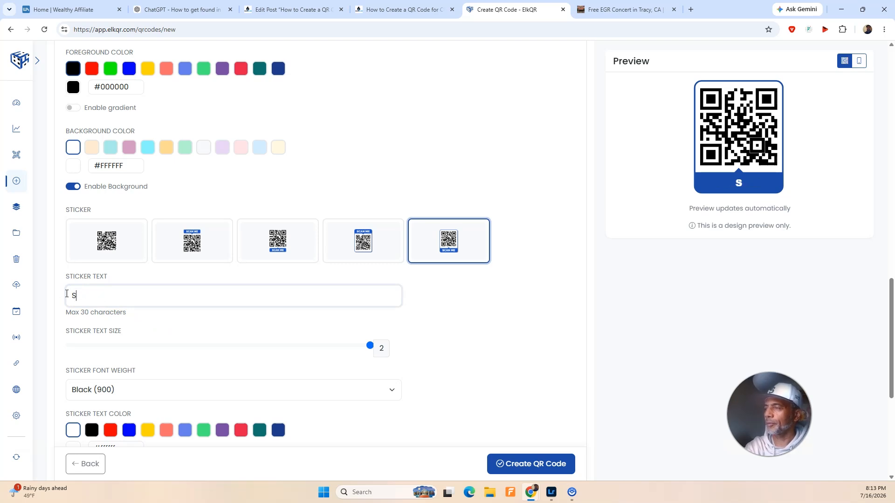
key("Caps_Lock")
type("CAN HERE")
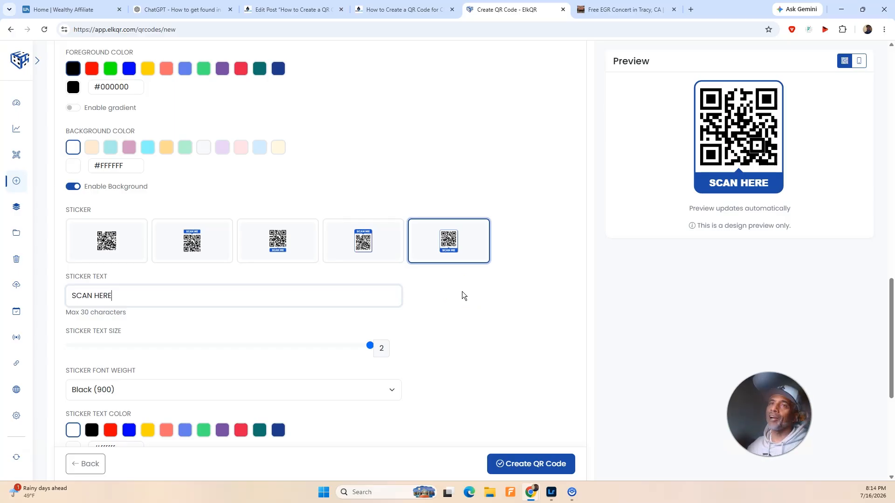
left_click(450, 292)
Step: Look at the logo upload and icon options, try the Instagram icon, and go back to No Logo
scroll(160, 311, "down", 1)
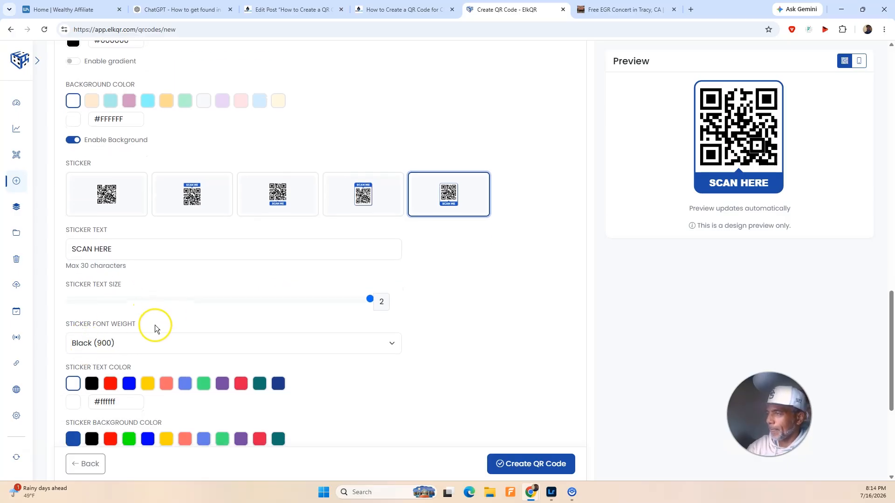
scroll(155, 325, "down", 3)
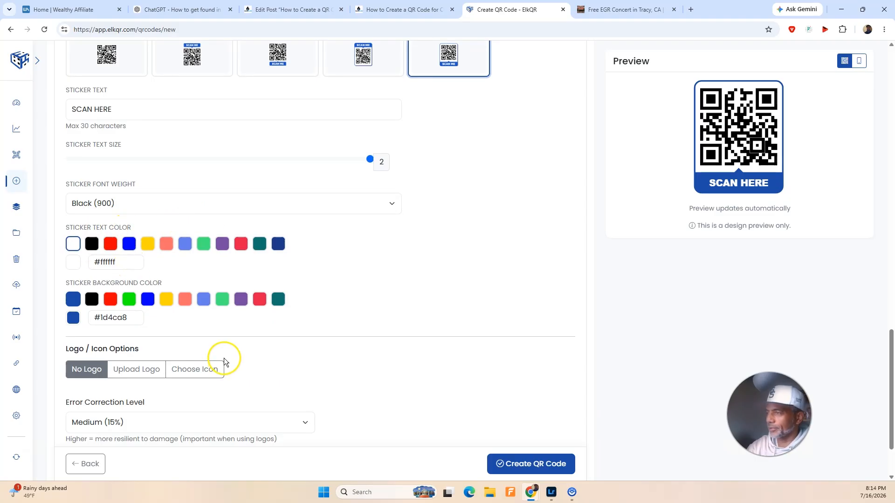
scroll(226, 359, "down", 2)
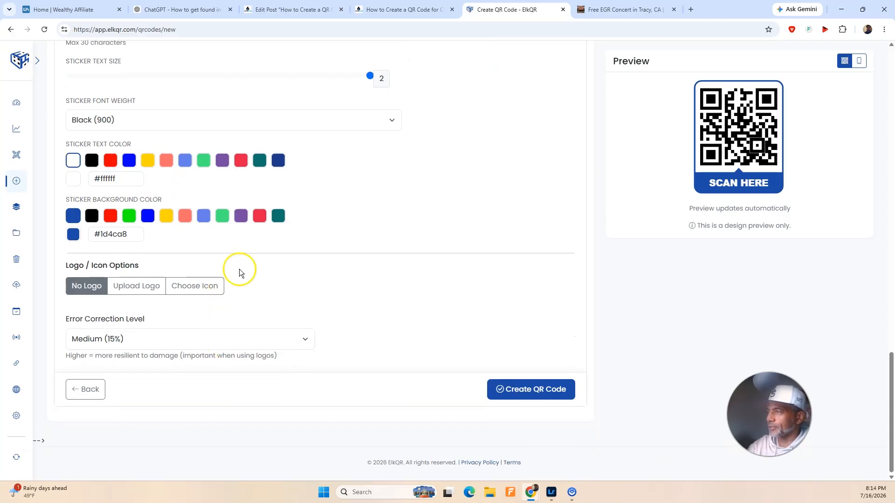
left_click(144, 290)
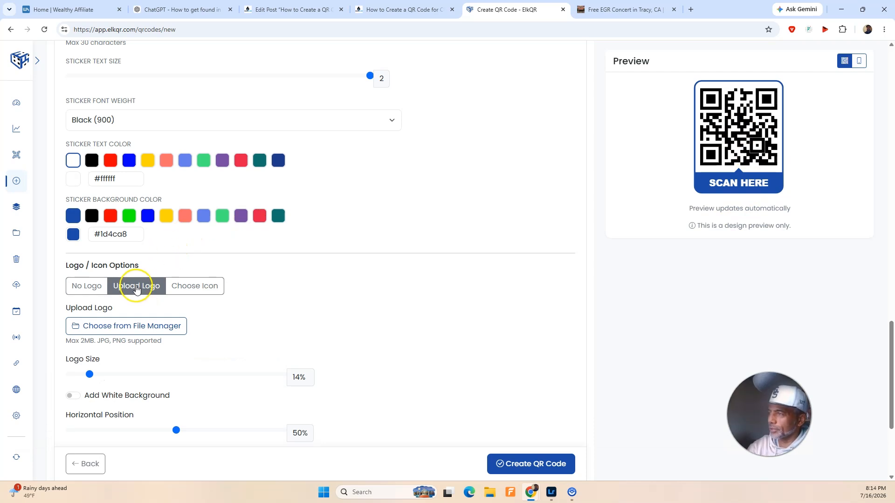
left_click(191, 291)
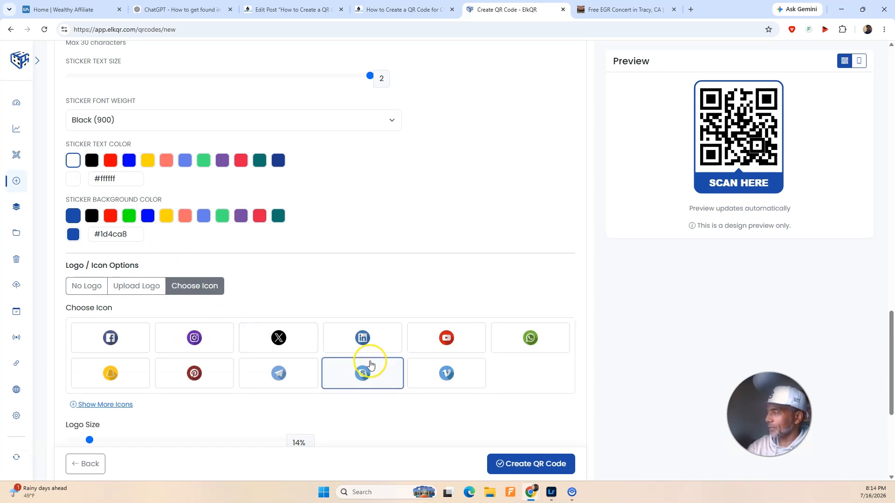
scroll(319, 350, "down", 2)
scroll(315, 350, "up", 2)
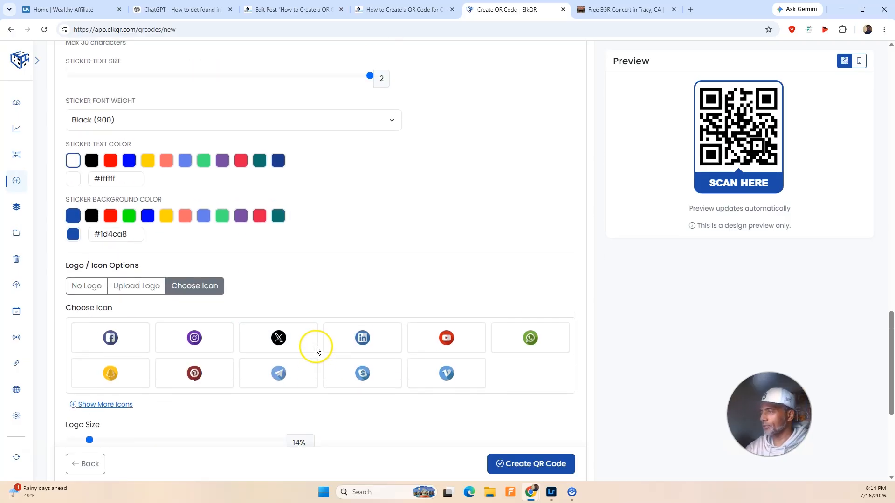
left_click(194, 341)
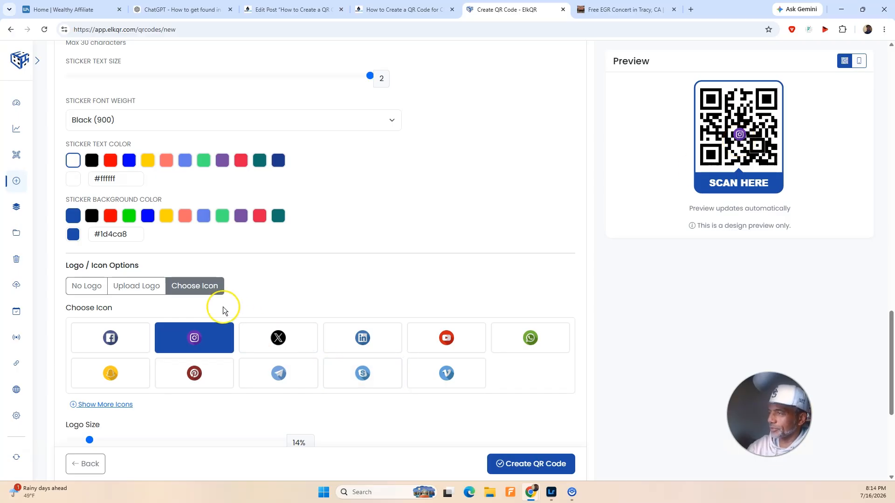
left_click(97, 286)
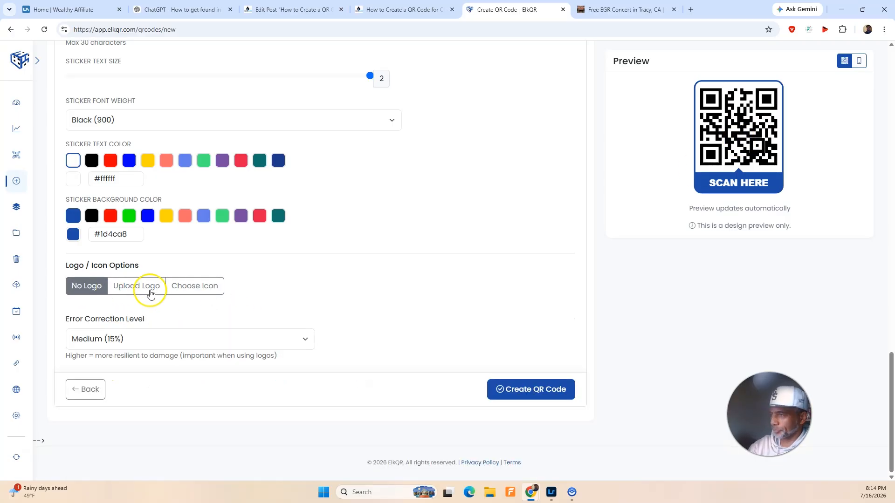
Step: Create the QR code and download it as a PNG at 2048x2048 px
left_click(516, 389)
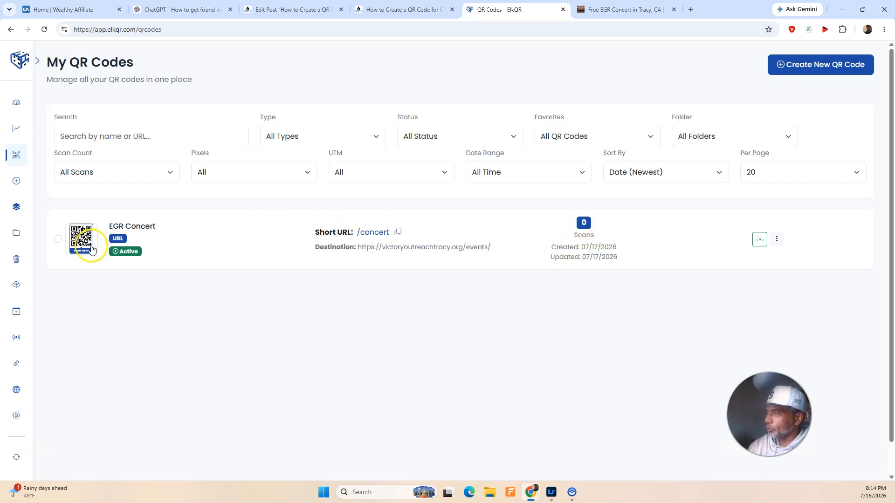
left_click(759, 241)
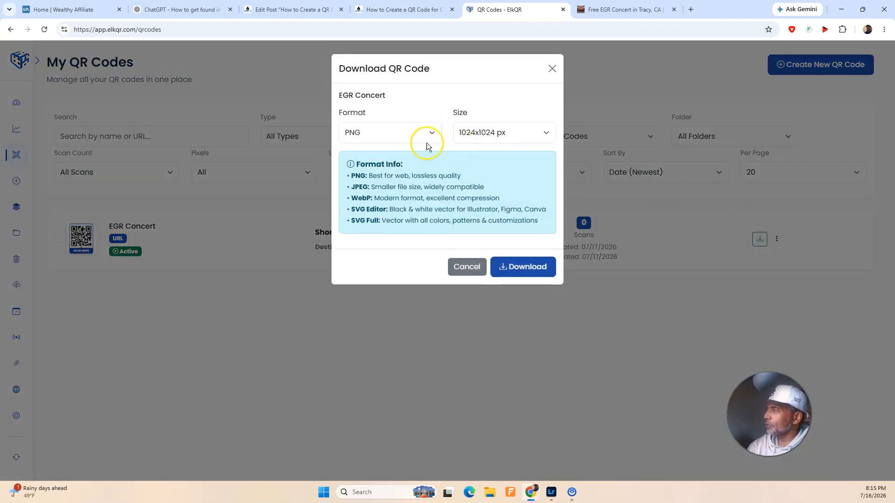
left_click(410, 135)
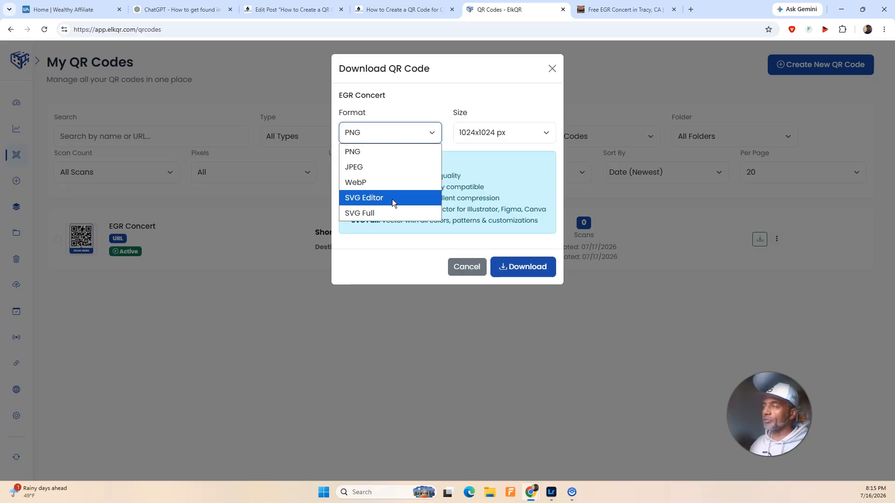
left_click(383, 156)
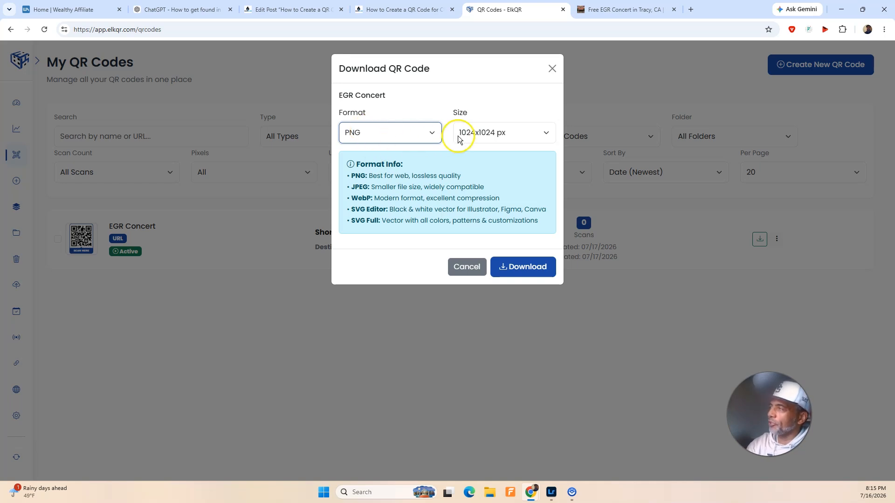
left_click(477, 132)
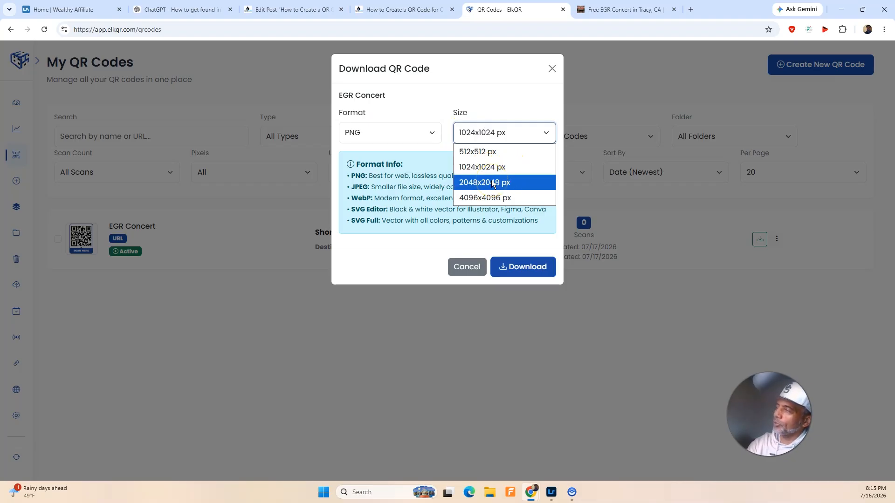
left_click(492, 182)
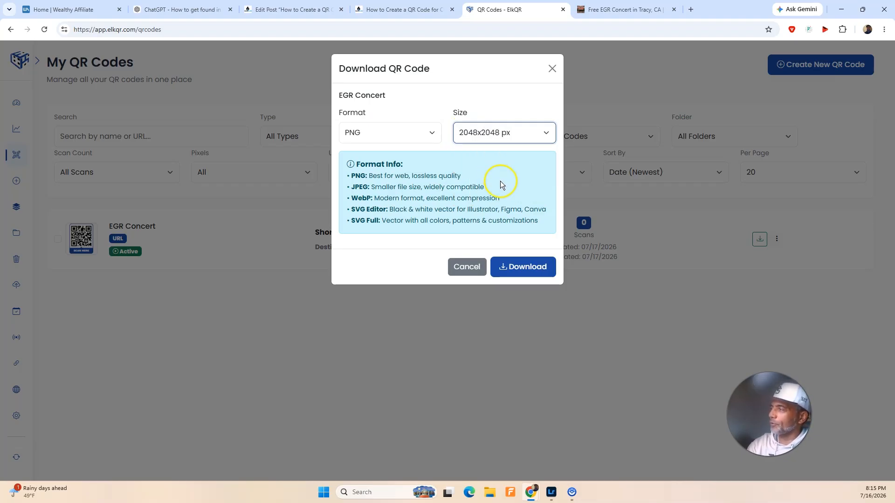
left_click(518, 265)
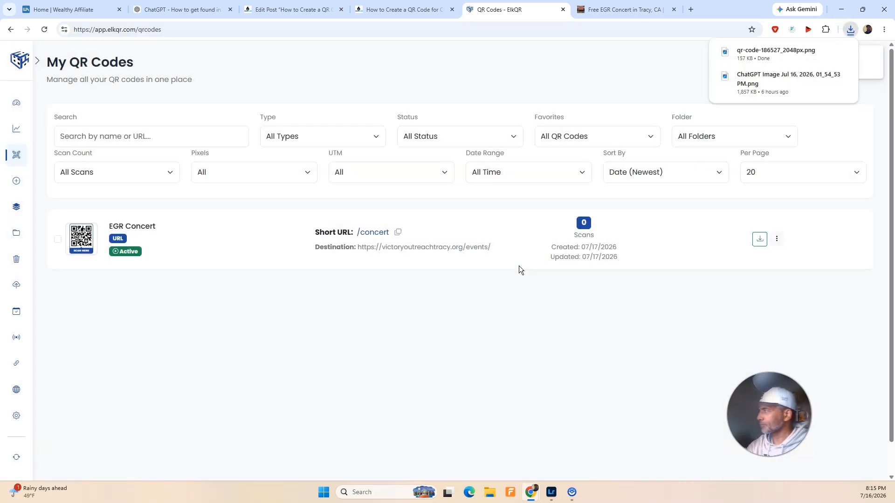
Step: Open the downloaded QR code image and maximize its window for scanning with a phone
left_click(738, 57)
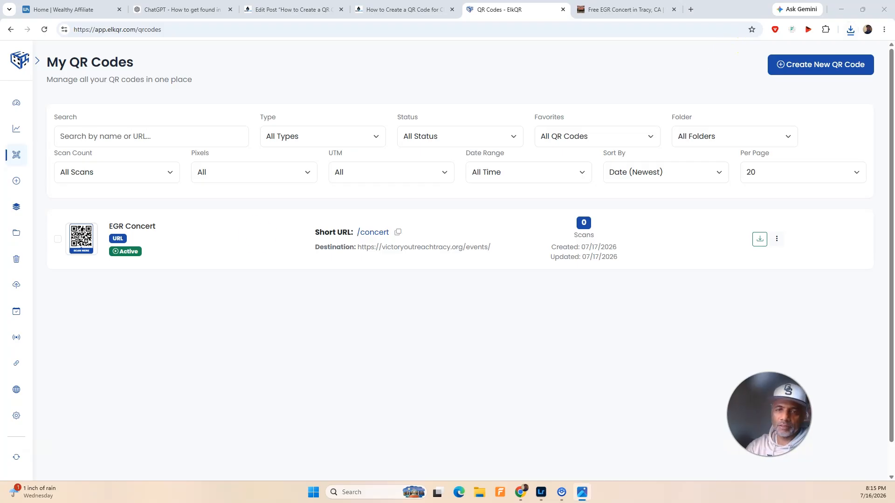
left_click_drag(0, 168, 469, 121)
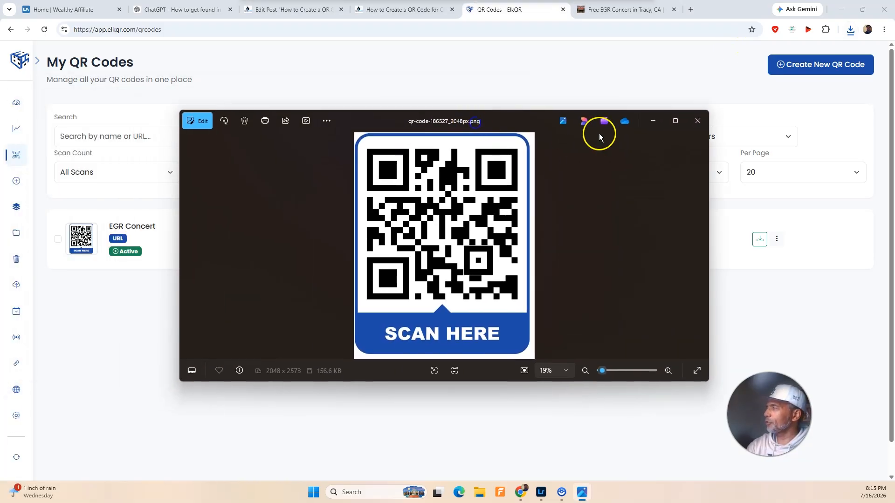
left_click(667, 122)
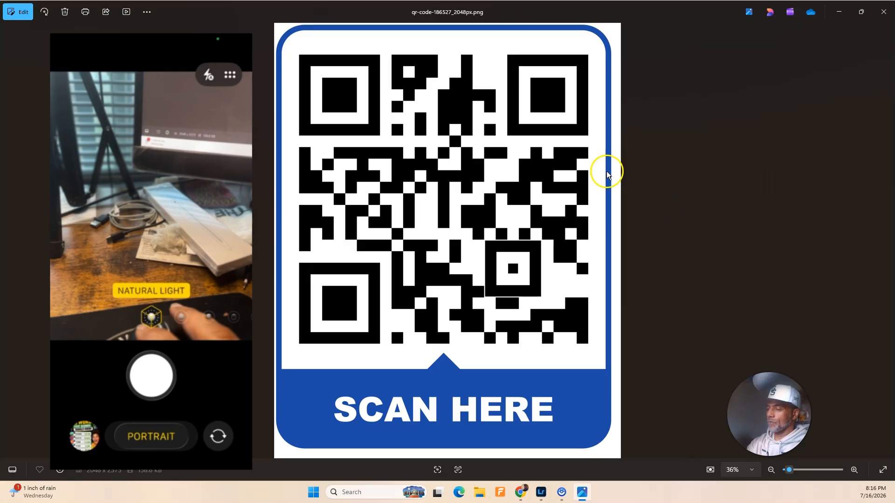
mouse_move(860, 14)
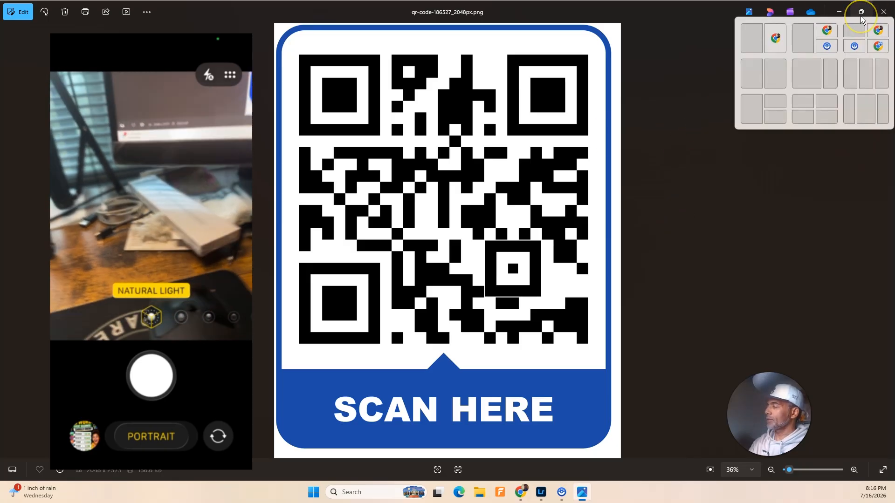